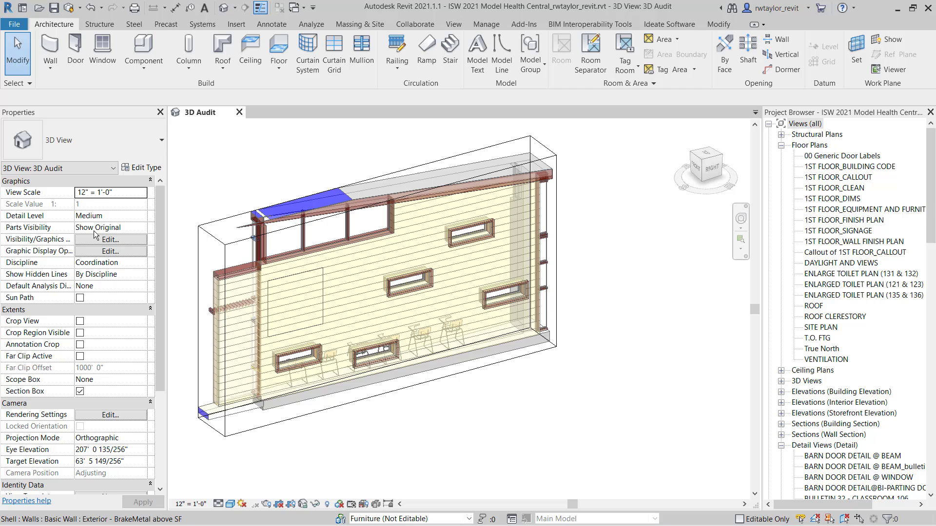
- Launch Ideate StyleManager from the Ideate Software tab and show the project's Fill Patterns list
left_click(669, 25)
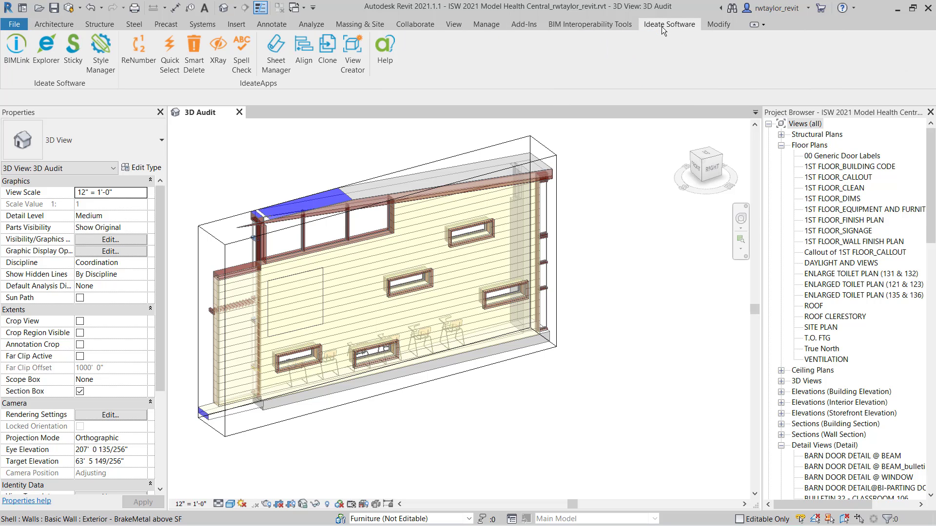
left_click(107, 62)
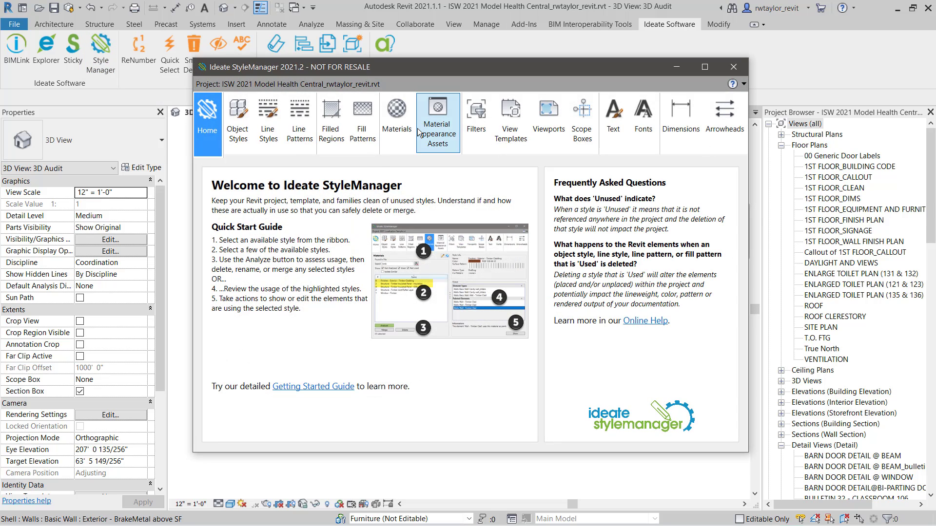
left_click(361, 136)
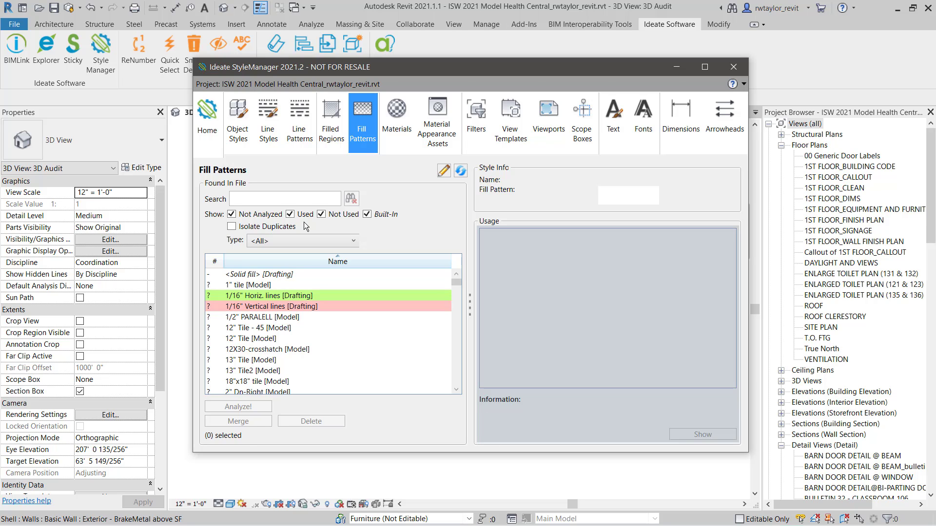
- Filter the fill pattern list to Model type with Isolate Duplicates turned on
left_click(329, 241)
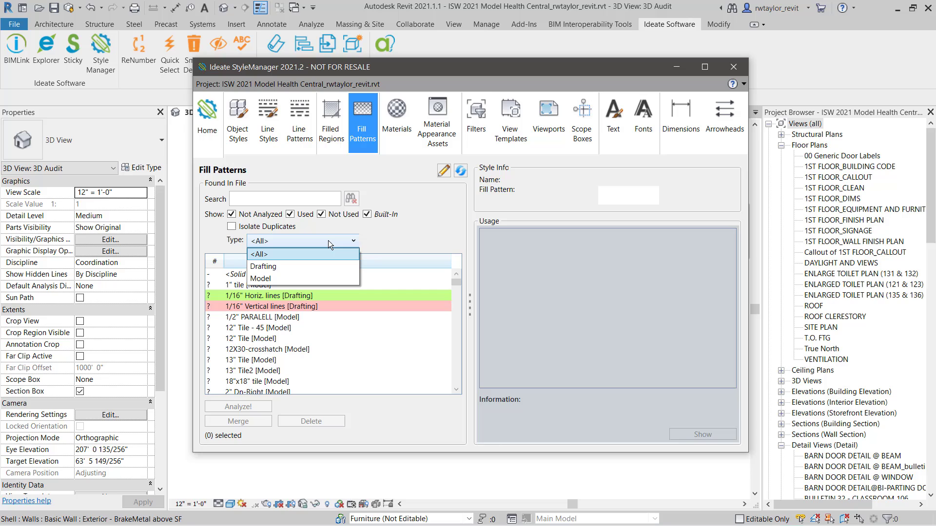
left_click(303, 278)
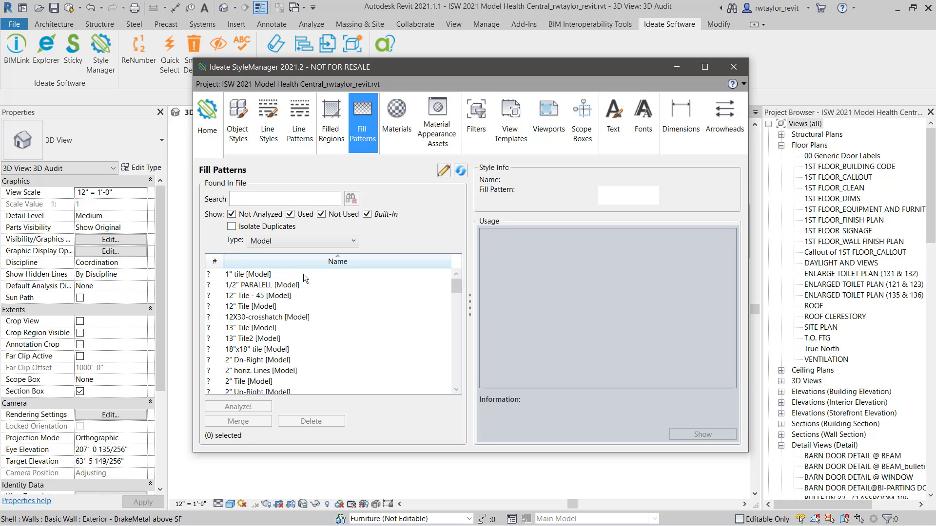
left_click(232, 226)
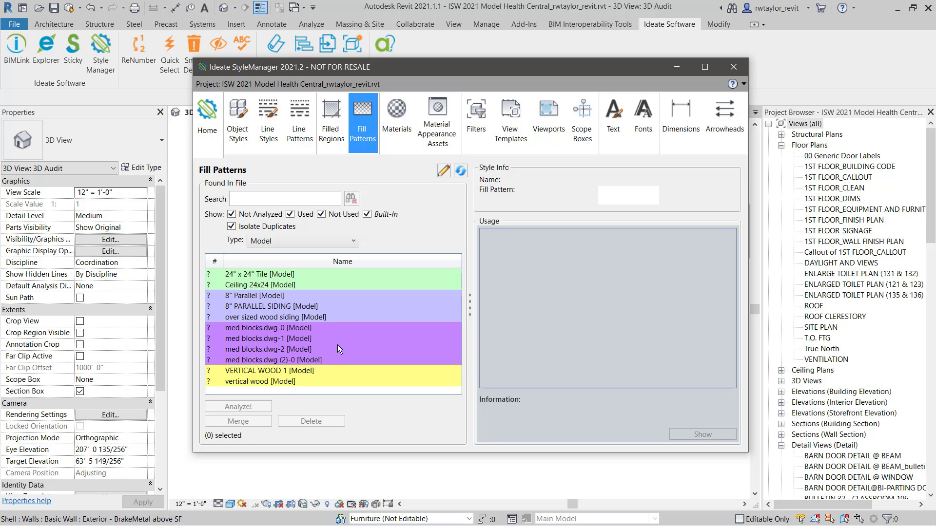
- Analyze usage of the VERTICAL WOOD 1 and vertical wood patterns and review each result
left_click(273, 371)
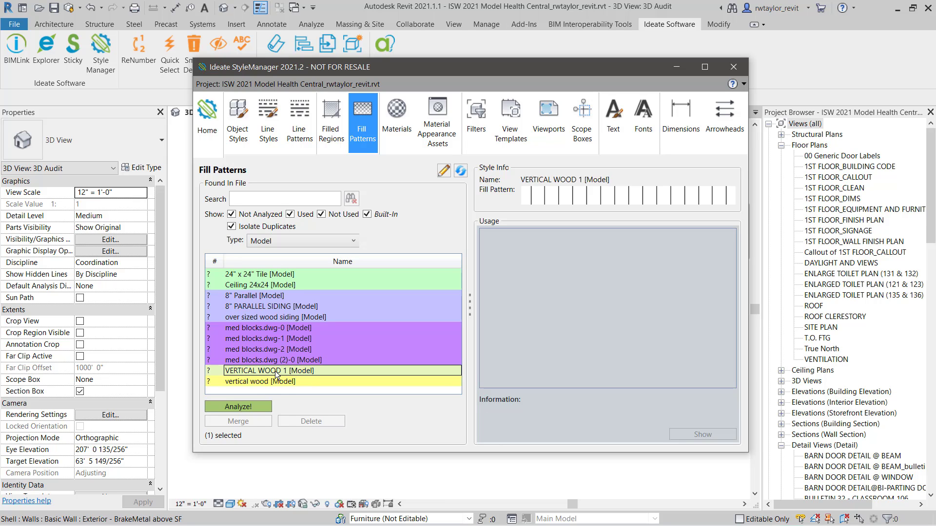
left_click(272, 382, "ctrl")
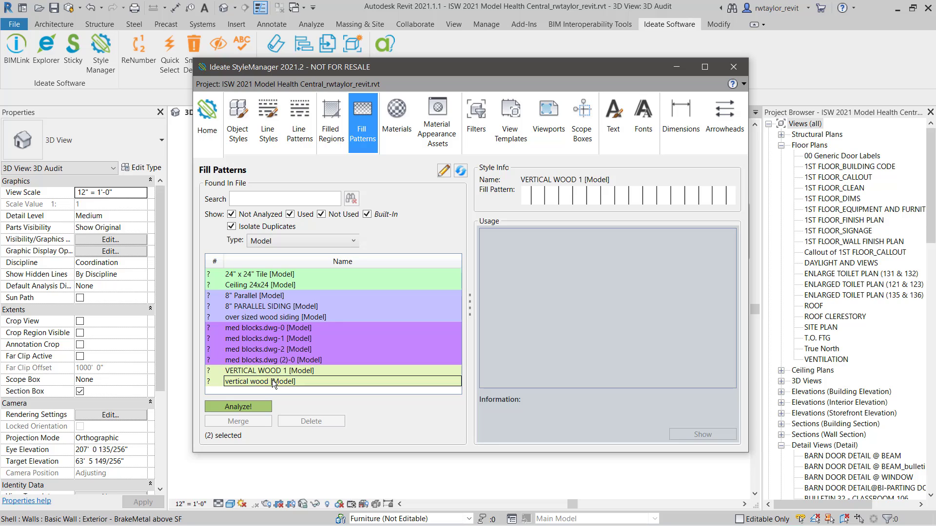
left_click(250, 407)
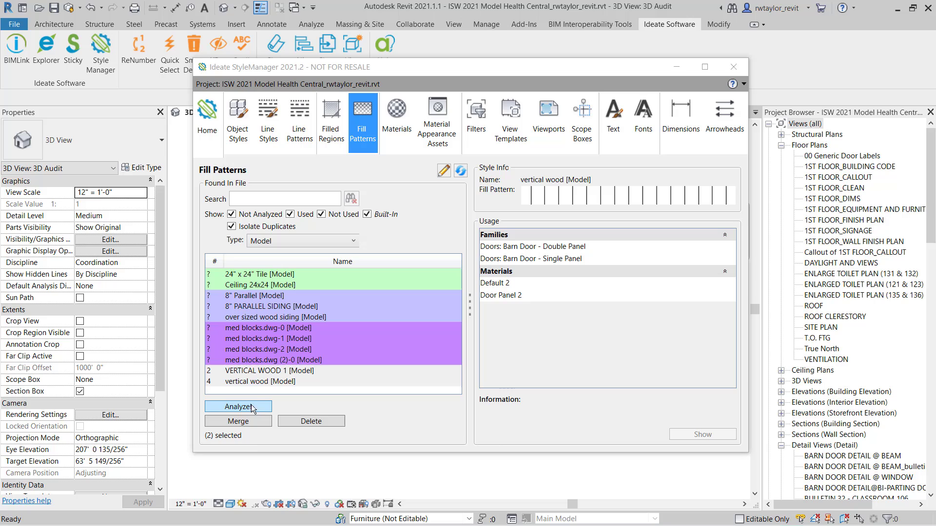
left_click(276, 371)
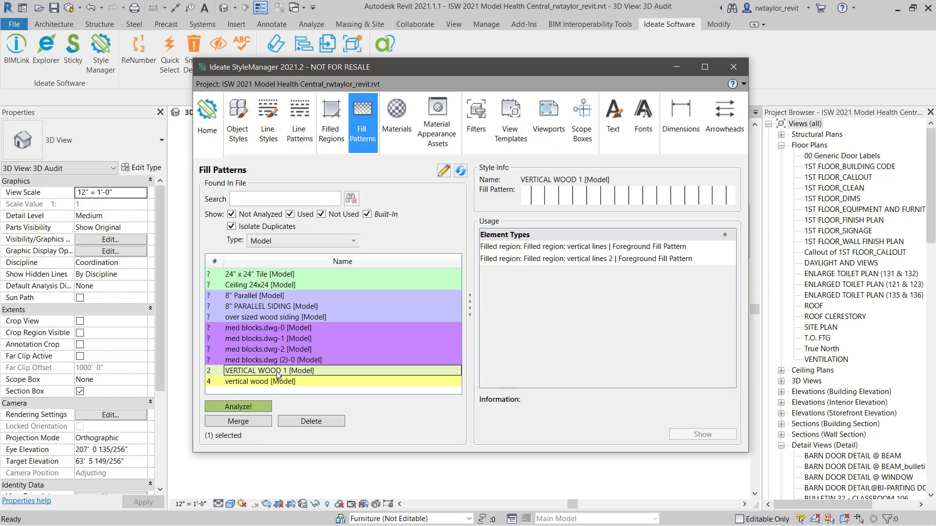
left_click(270, 382)
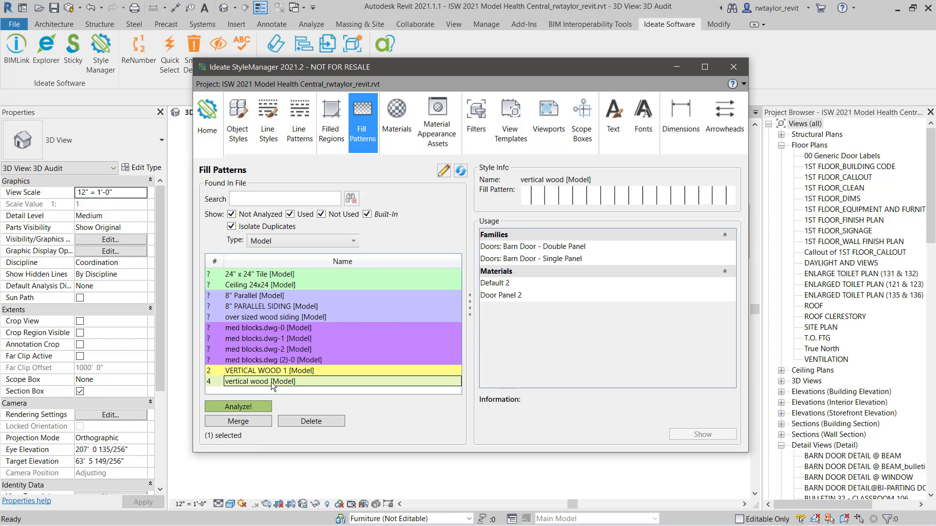
- Rename VERTICAL WOOD 1 to 'Vertical Wood Pattern' and select vertical wood
left_click(275, 371)
right_click(275, 372)
left_click(302, 379)
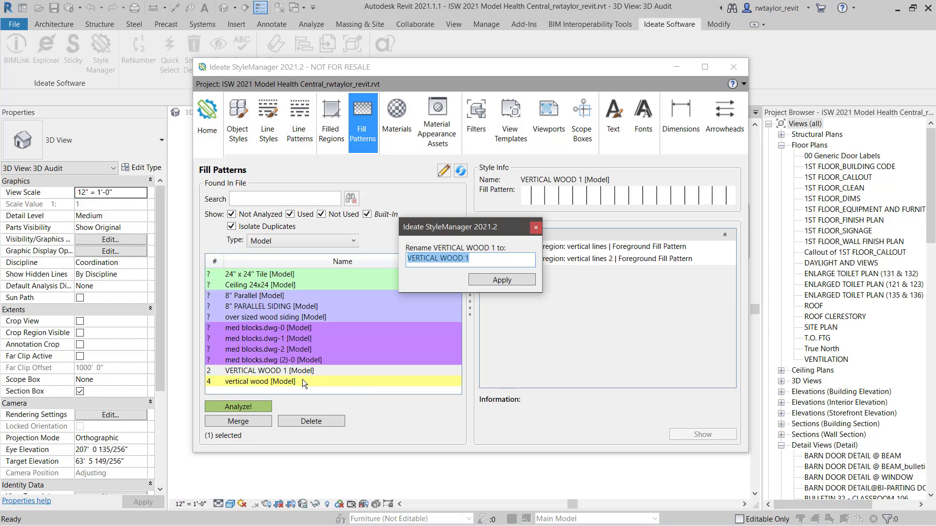
type("Vertical Wood P")
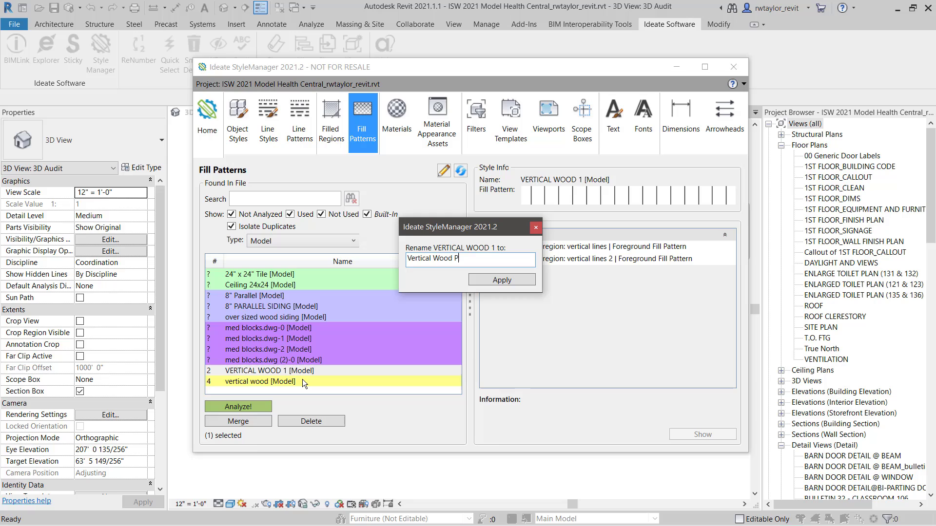
type("attern")
key("Return")
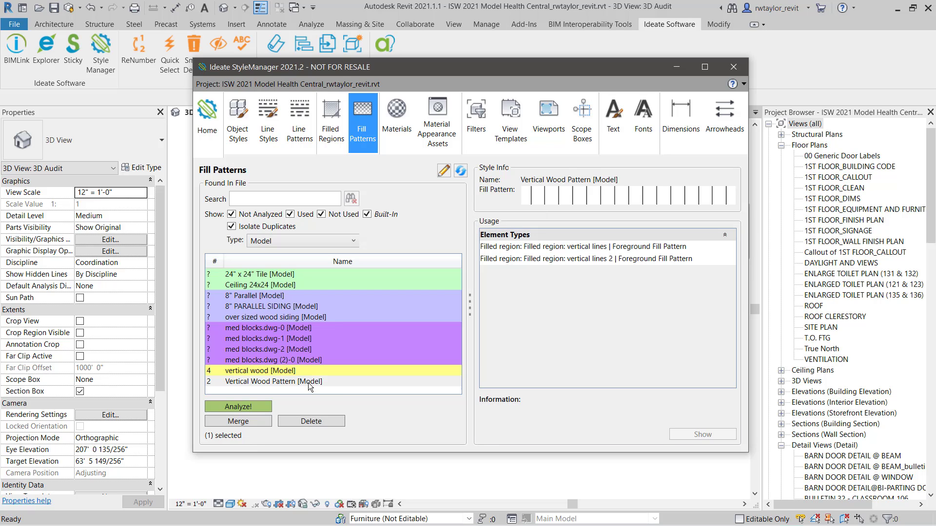
left_click(293, 370)
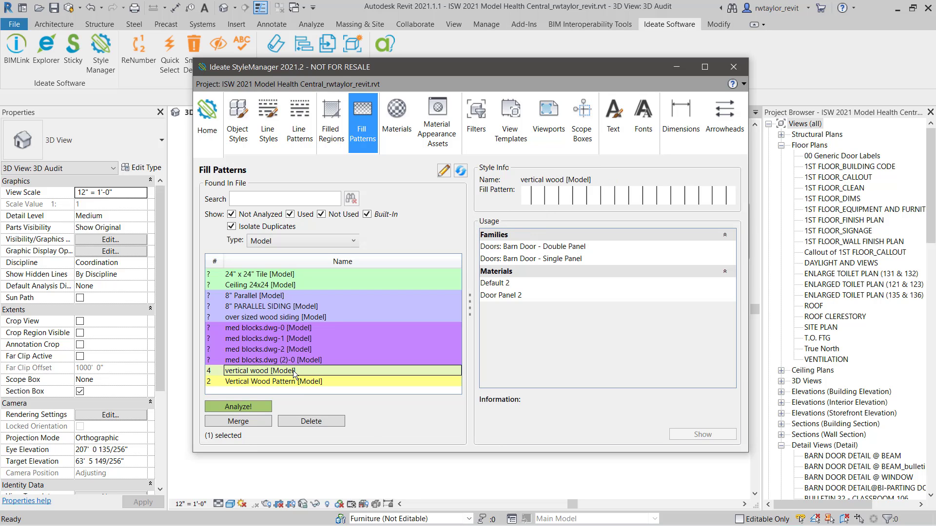
- Merge vertical wood into Vertical Wood Pattern using Duplicate Definitions, then close the results
left_click(251, 419)
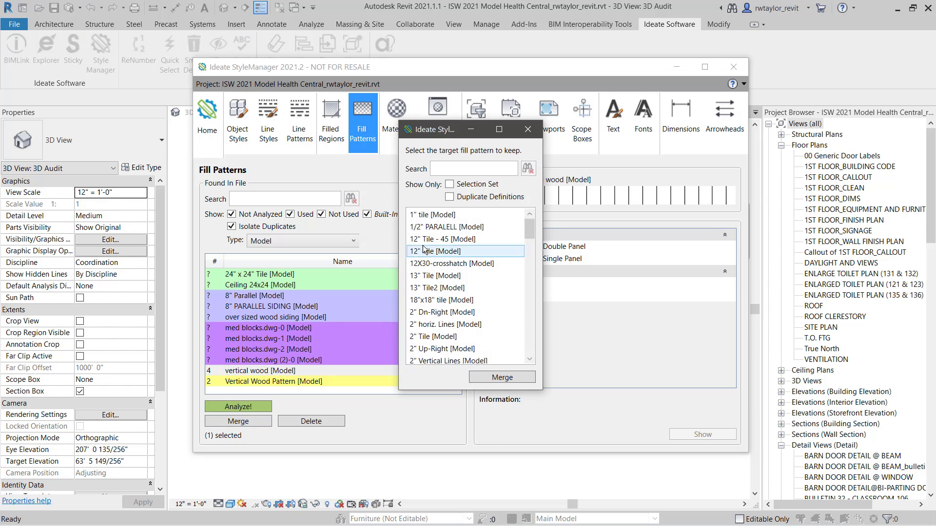
left_click(449, 197)
left_click(442, 229)
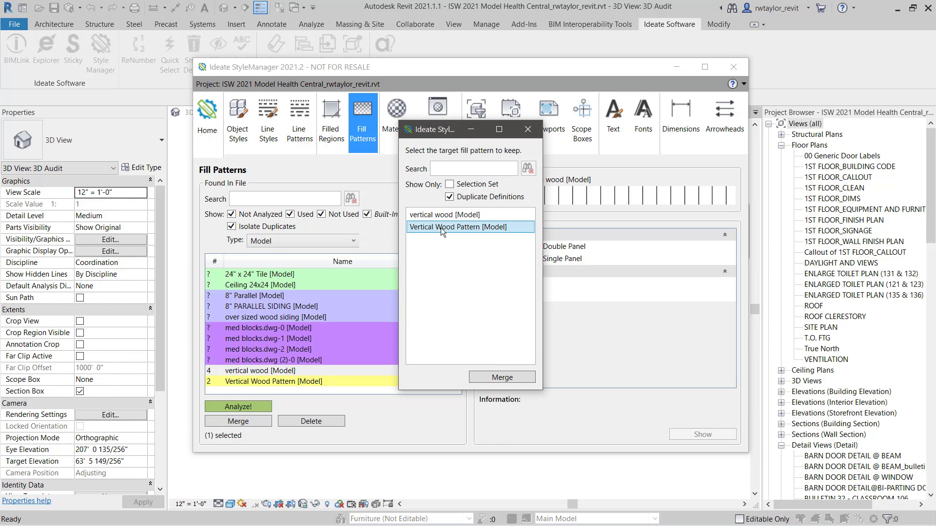
left_click(498, 377)
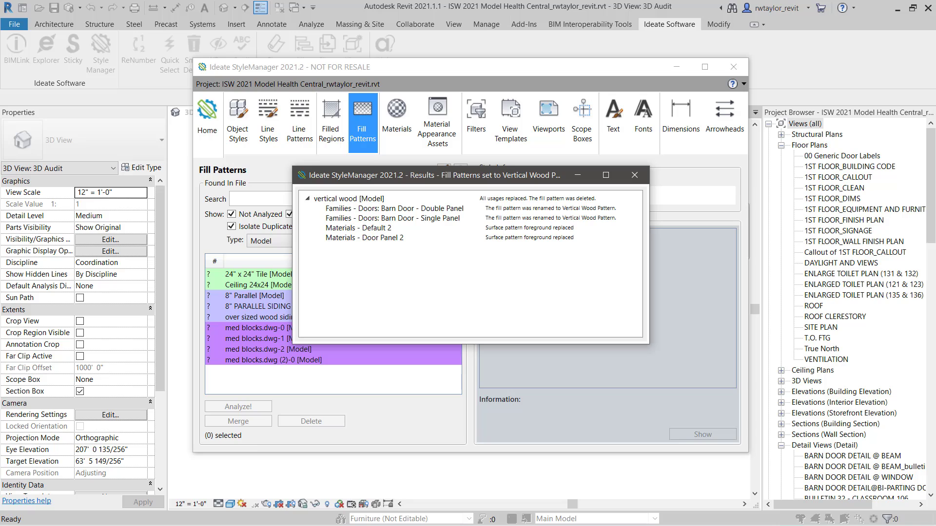
left_click(634, 175)
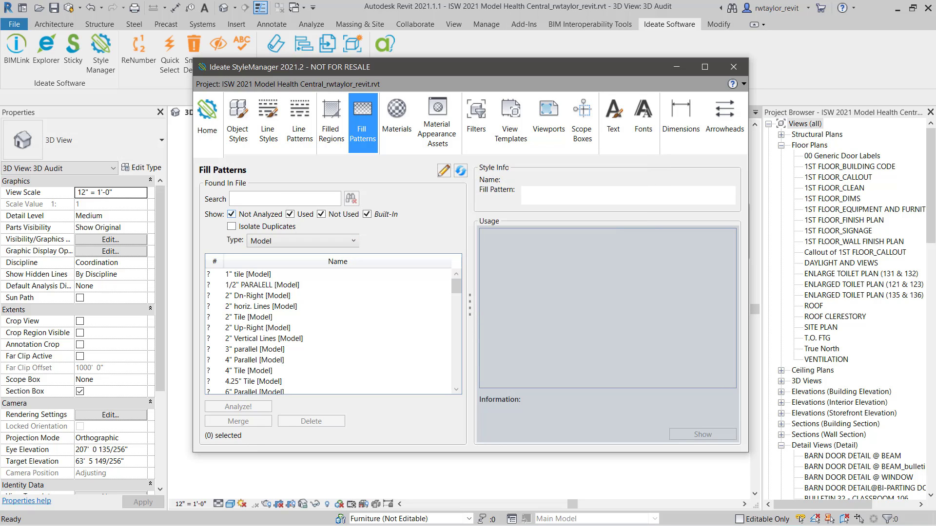
- Search fill patterns for 'verti' and analyze usage of Vertical Wood Pattern
left_click(285, 198)
type("verti")
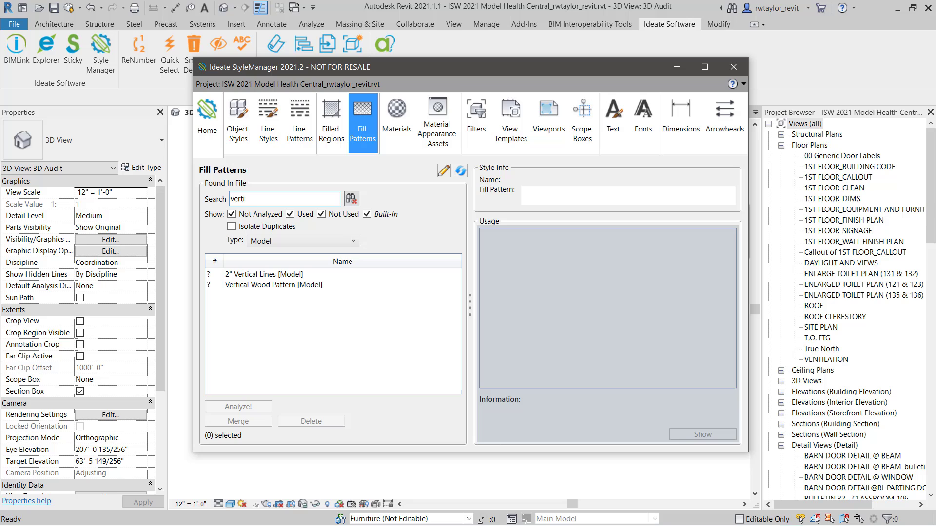
left_click(273, 284)
left_click(238, 406)
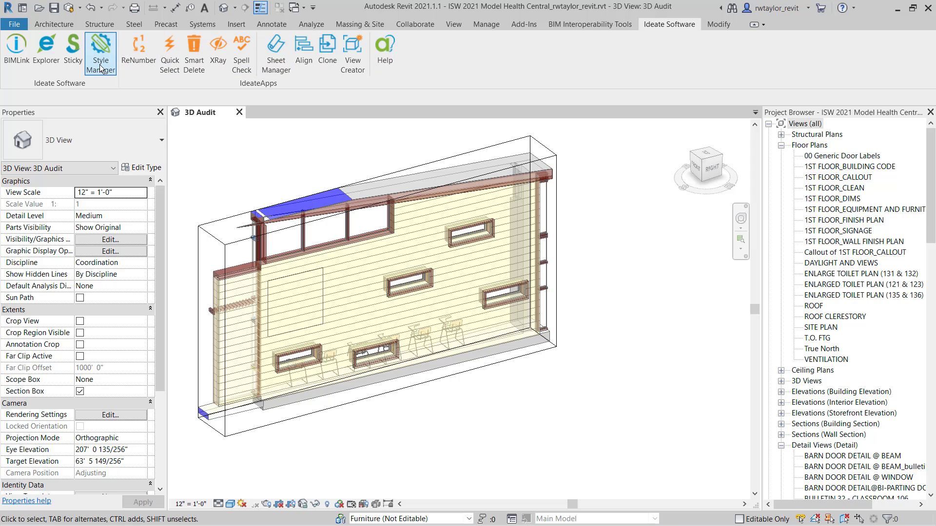
- Reopen StyleManager's Filled Regions page, isolate duplicates, and select CARPET_REVISED 5
left_click(101, 65)
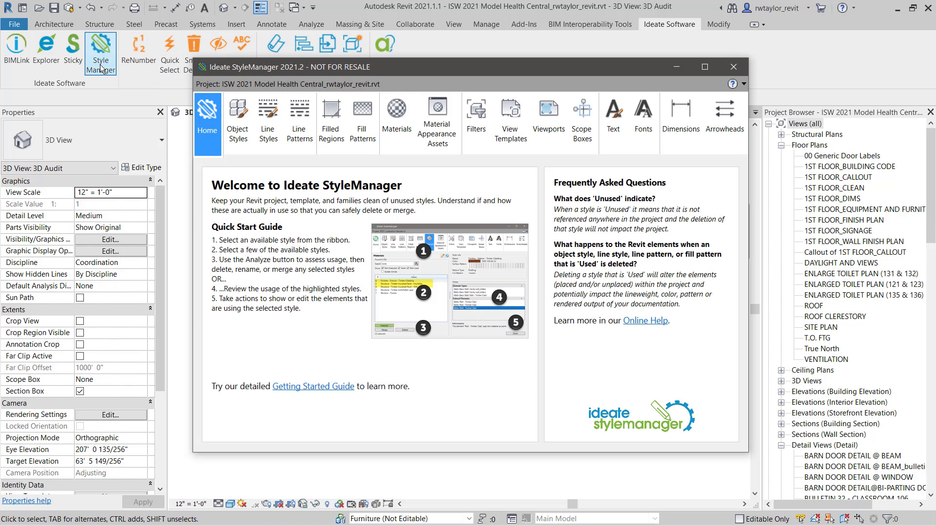
left_click(335, 117)
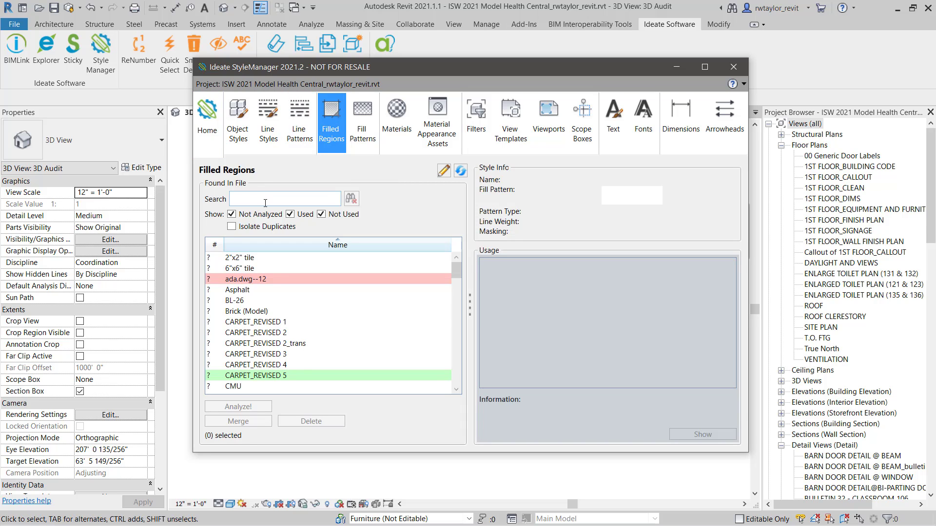
left_click(232, 227)
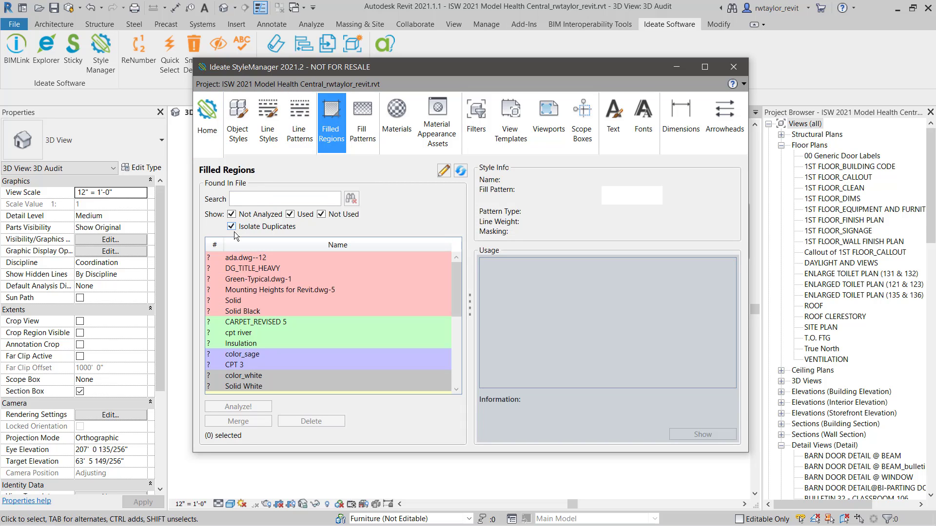
left_click(254, 323)
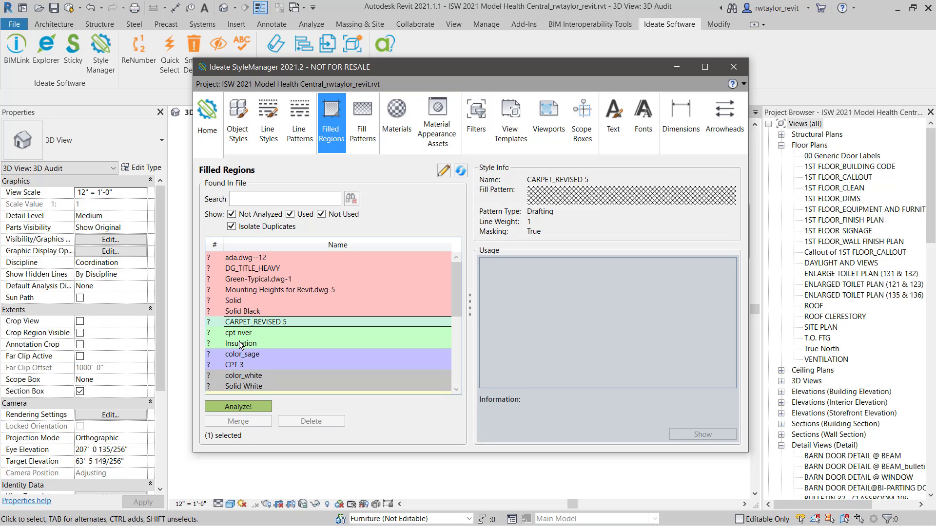
- Analyze the three filled region types, delete unused cpt river, and review Insulation and CARPET_REVISED 5 usage
left_click(240, 344, "shift")
left_click(238, 407)
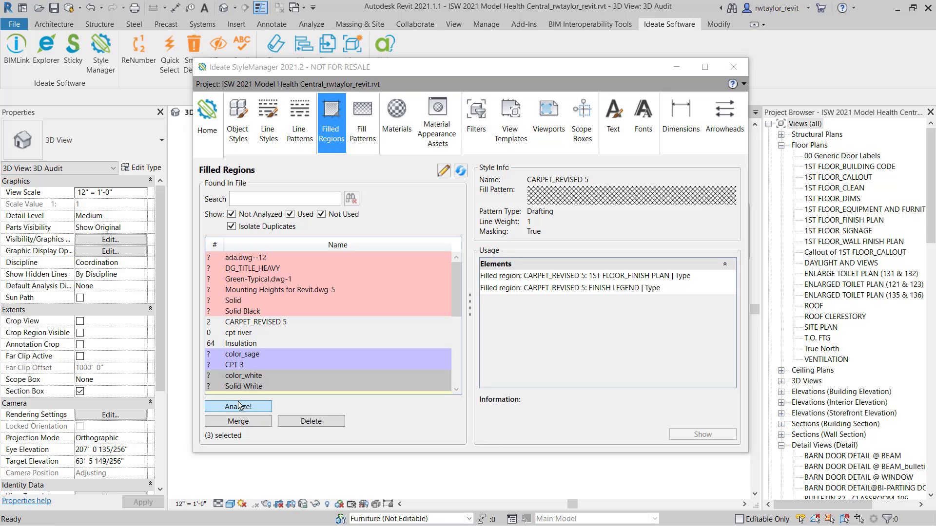
left_click(246, 335)
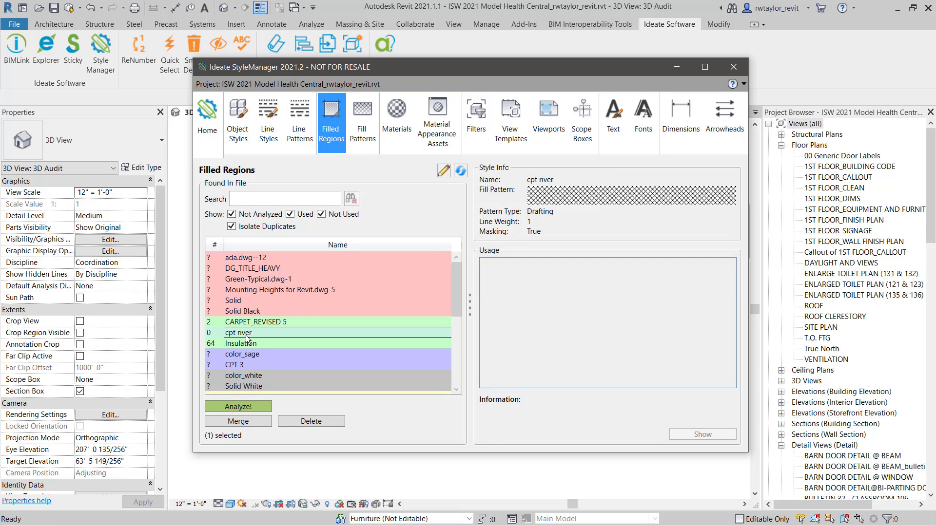
left_click(306, 422)
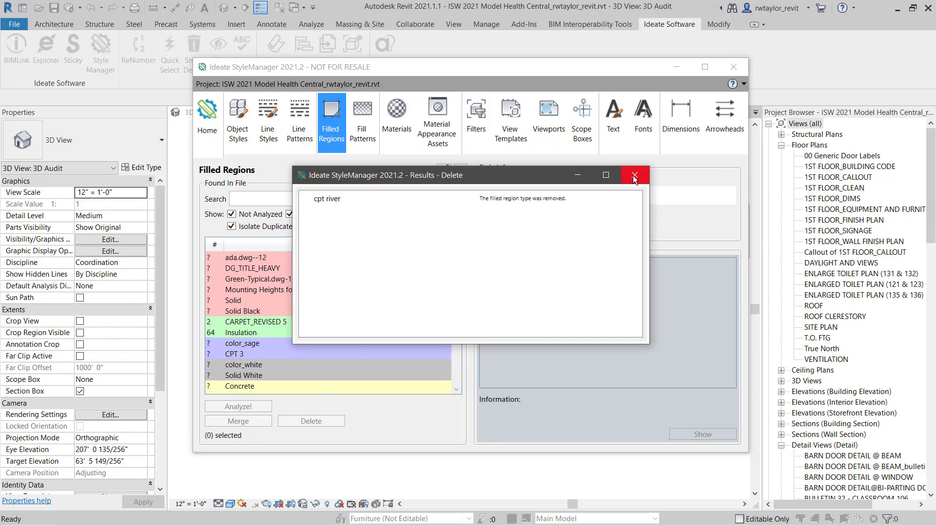
left_click(633, 176)
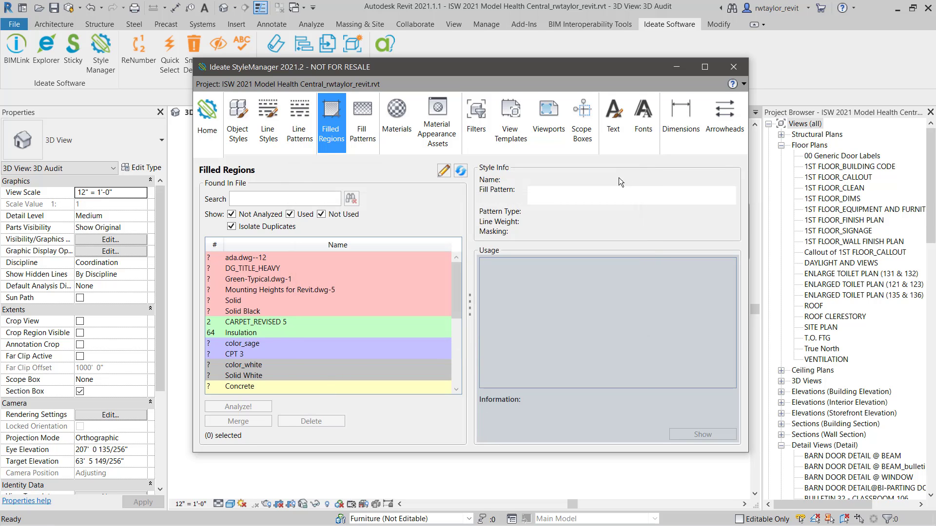
left_click(247, 334)
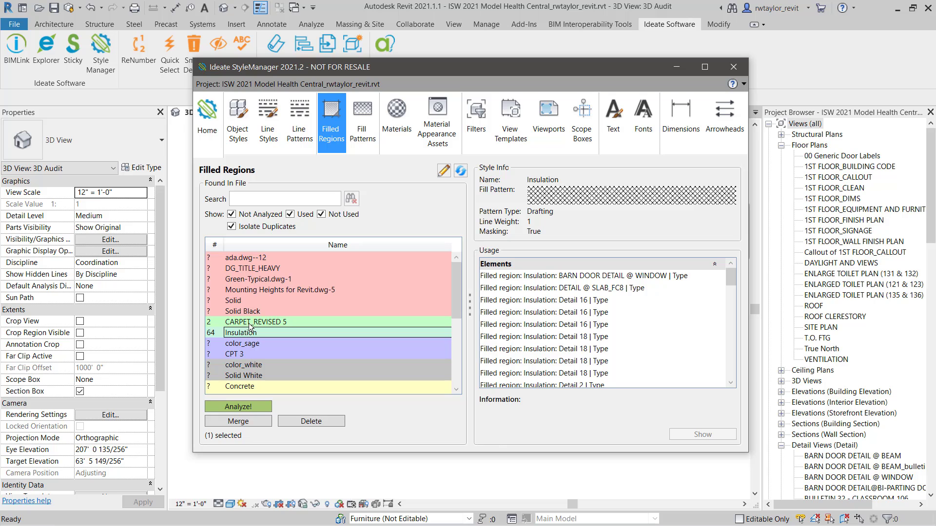
left_click(250, 322)
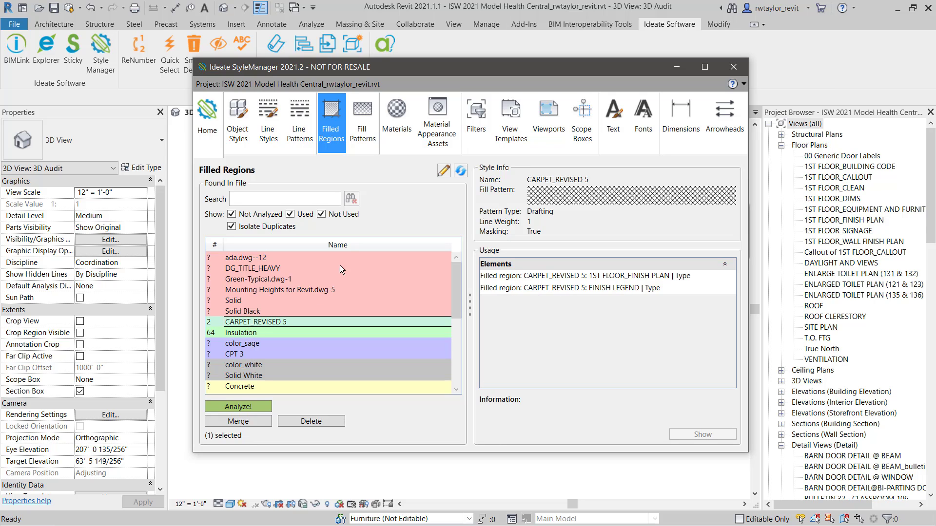
- Rename CARPET_REVISED 5's foreground fill pattern from 'New pattern name' to 'Carpet' and apply it
left_click(443, 171)
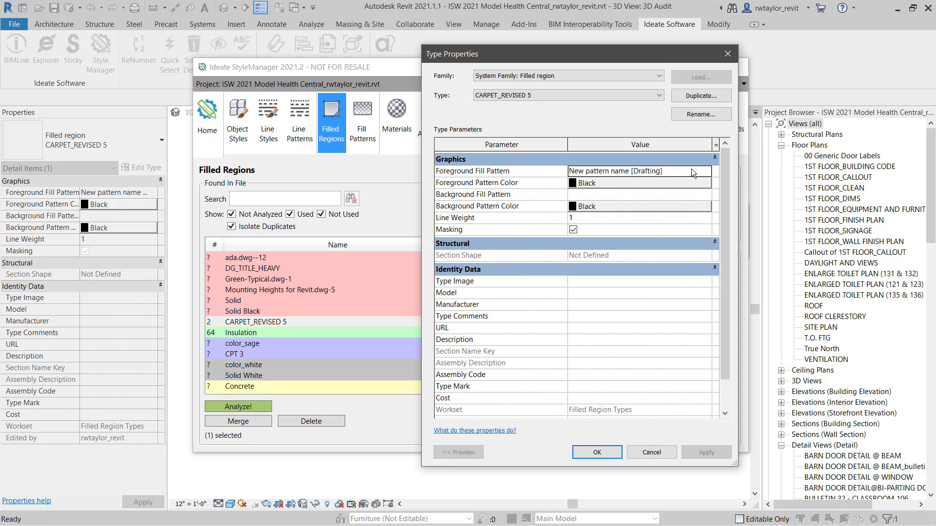
left_click(694, 173)
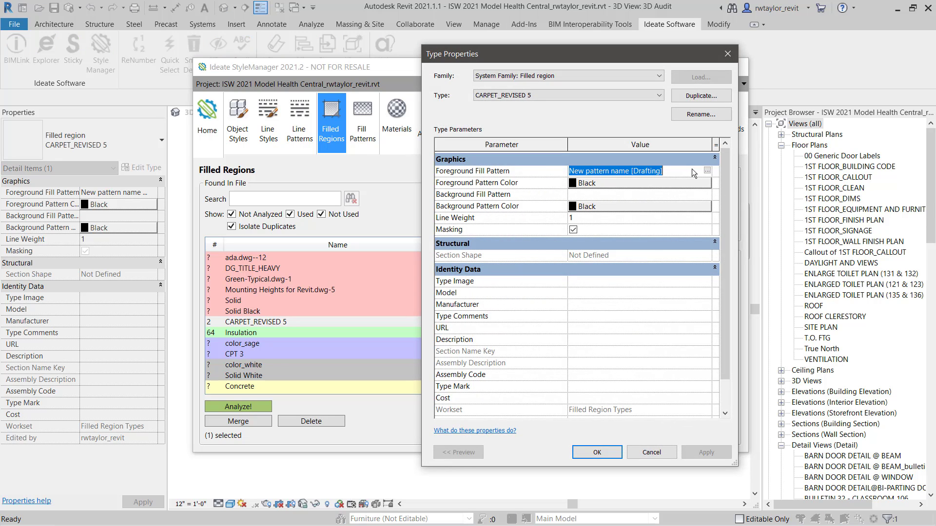
left_click(706, 171)
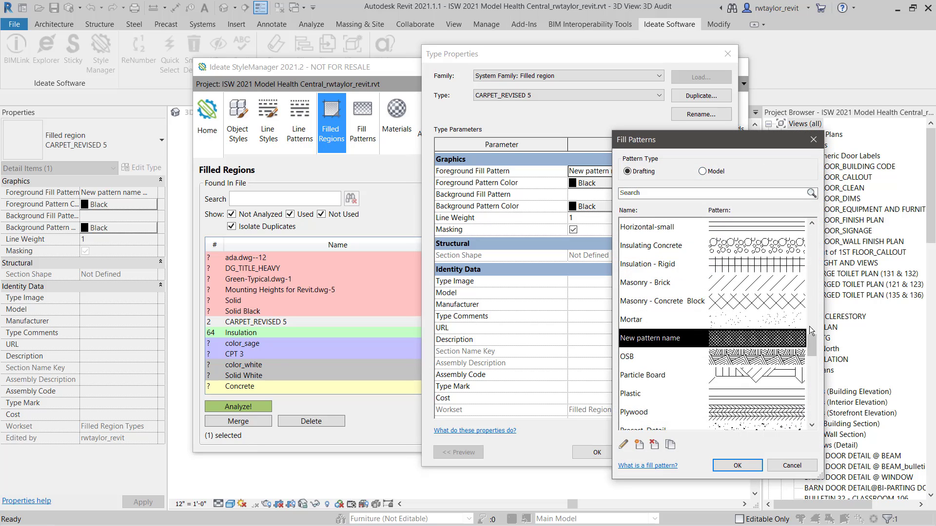
left_click_drag(811, 351, 838, 355)
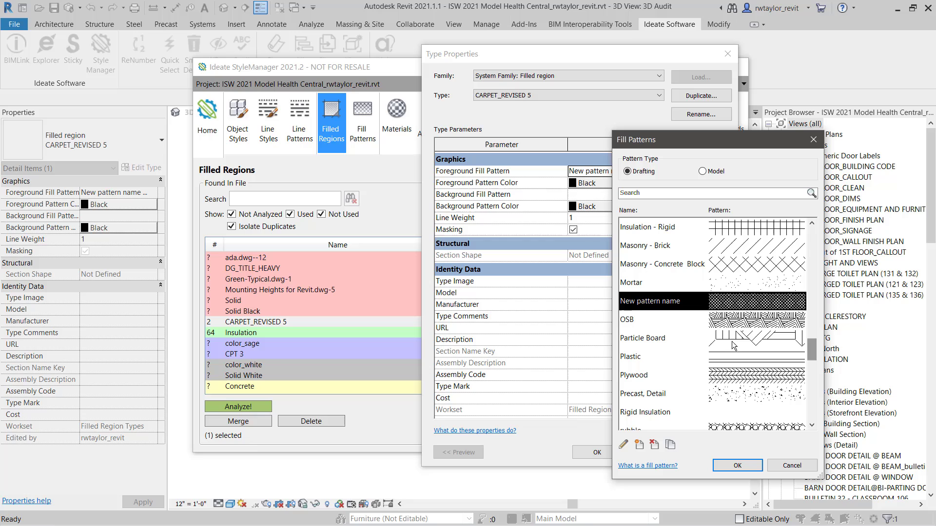
double_click(661, 301)
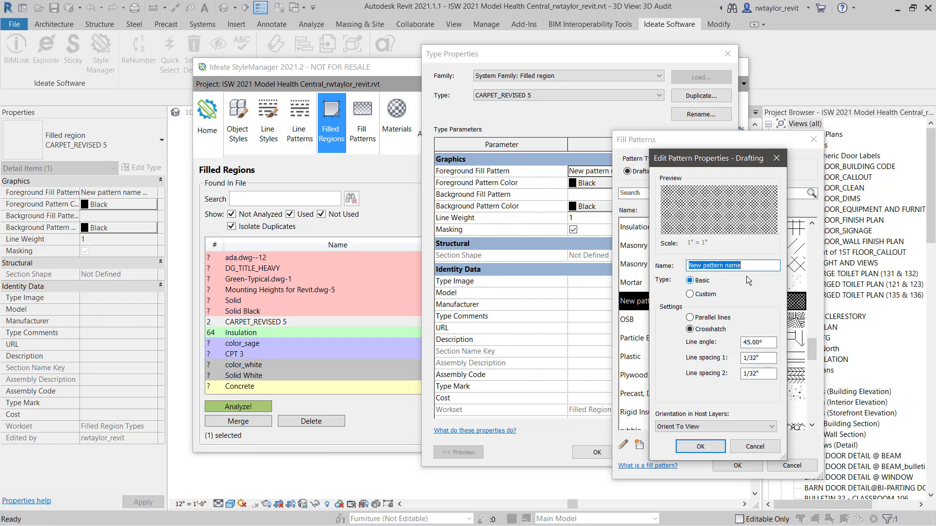
type("Carpet")
key("Return")
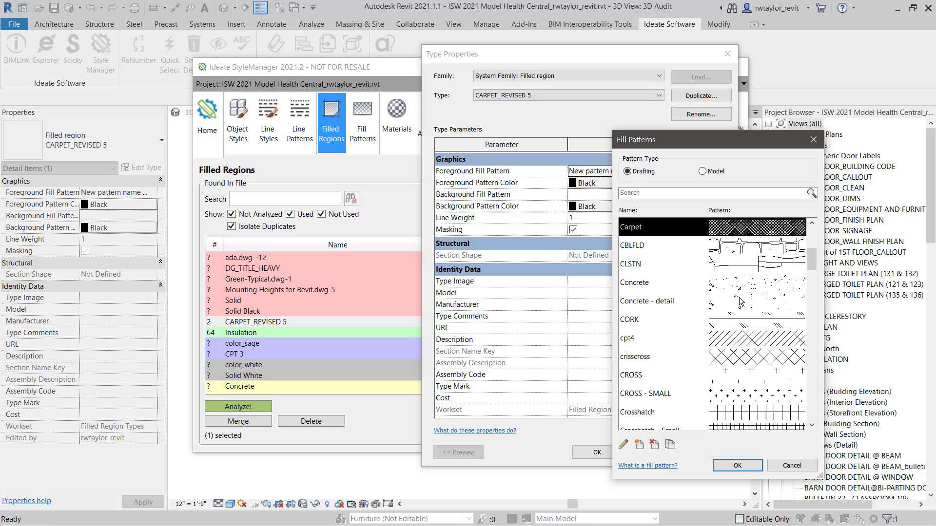
left_click(737, 466)
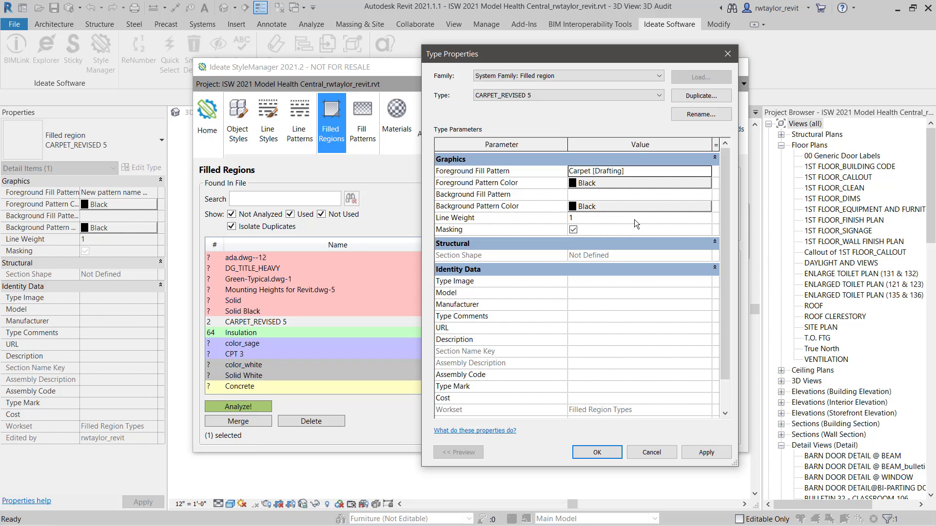
left_click(597, 452)
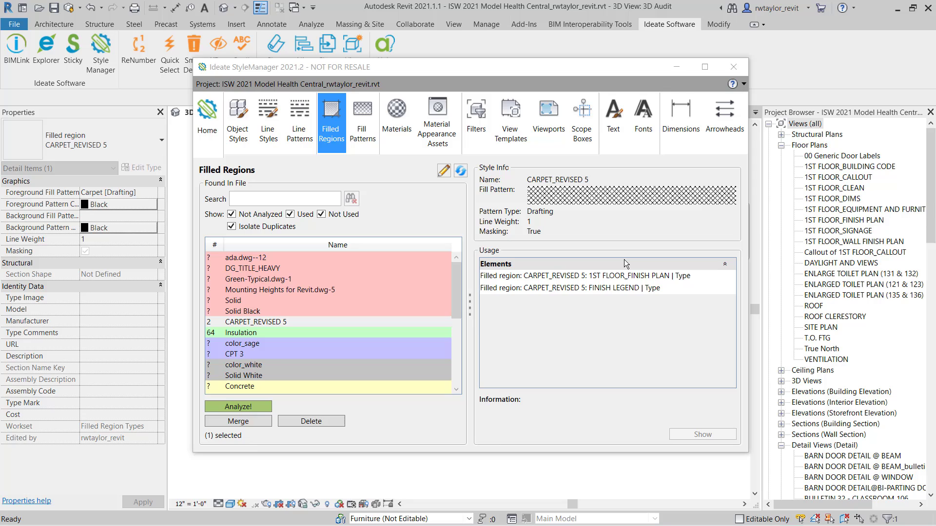
- Return to the Filled Regions list and switch Isolate Duplicates off to show all types
left_click(207, 136)
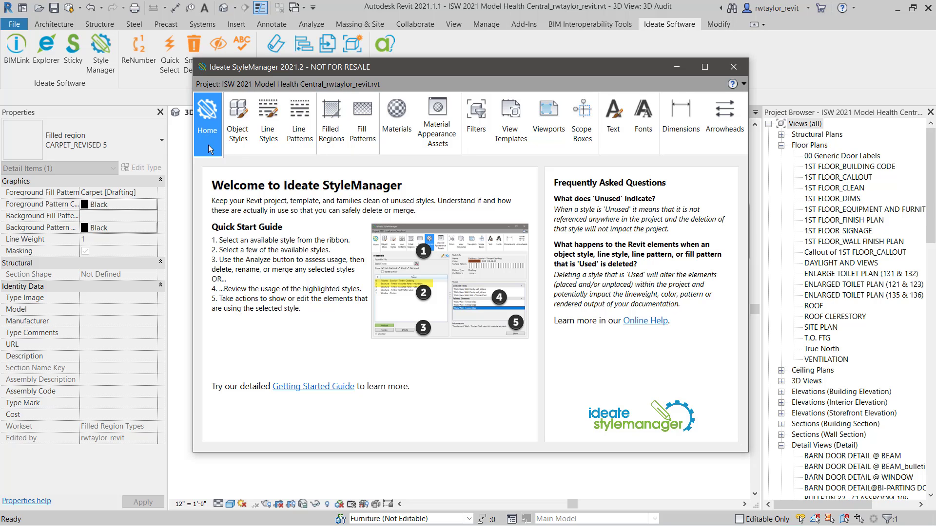
left_click(362, 132)
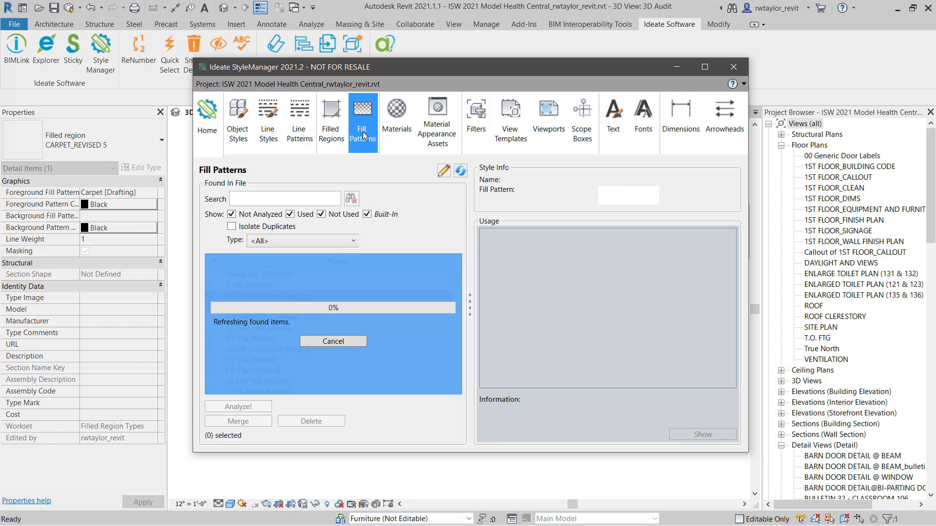
left_click(331, 137)
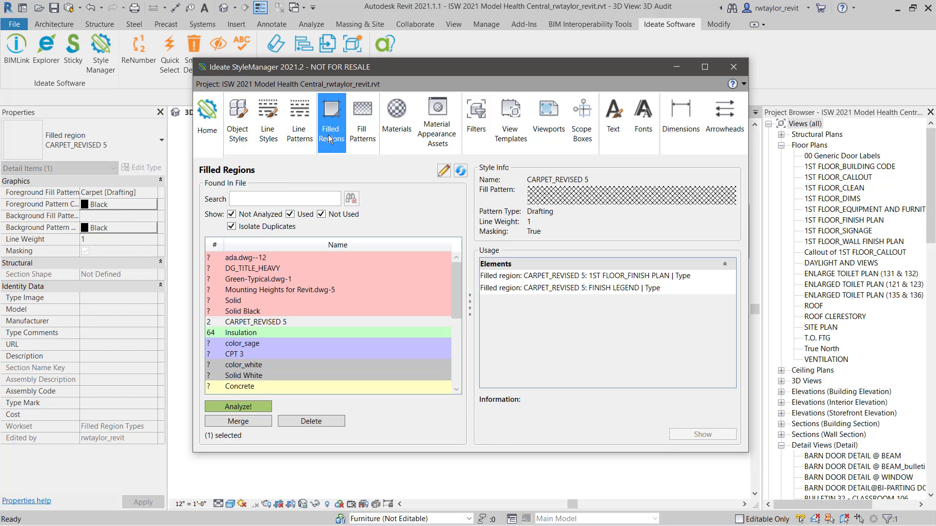
left_click(231, 227)
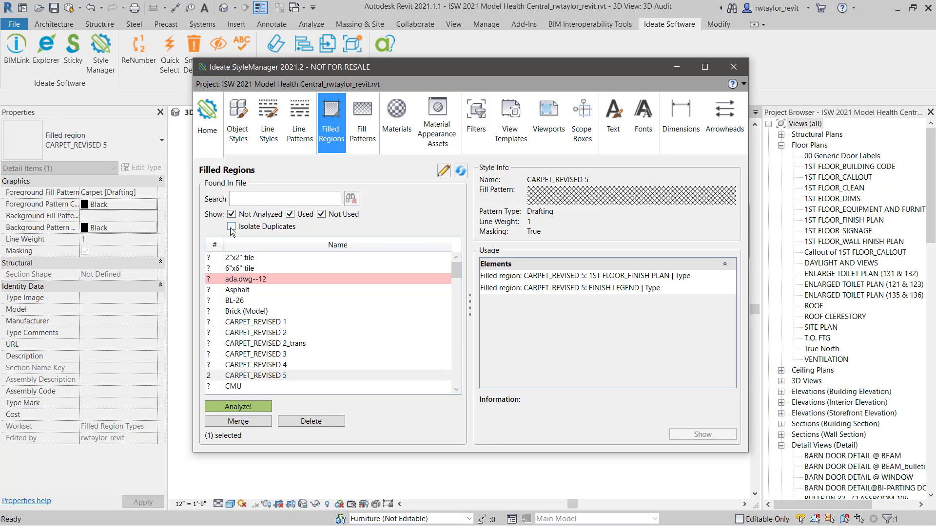